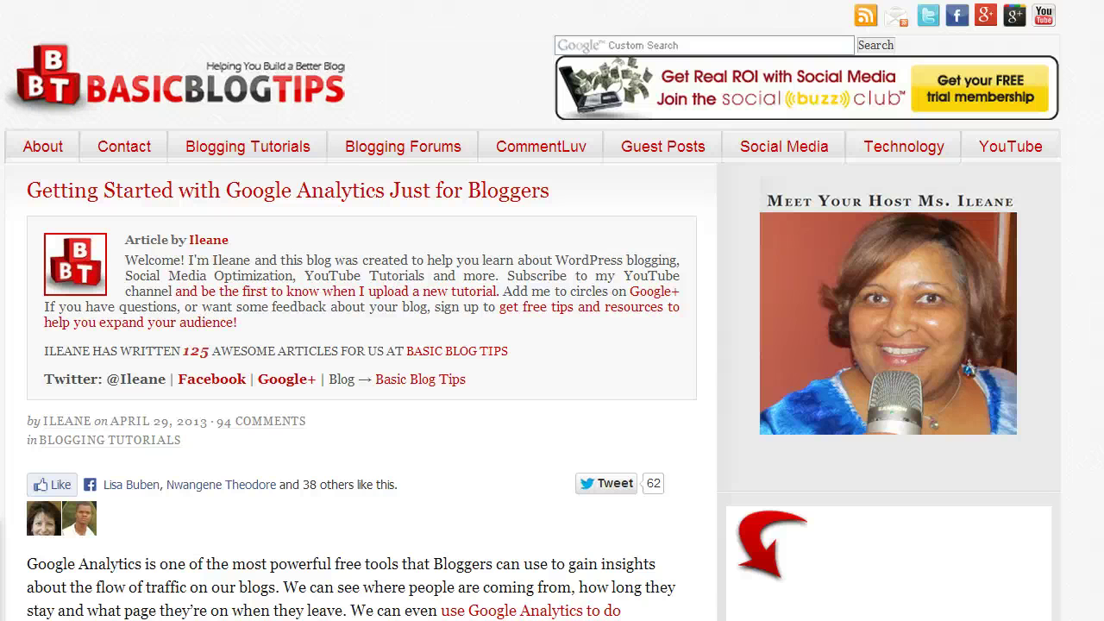
- Scroll down through the Basic Blog Tips Google Analytics article
{"action": "scroll", "coordinate": [531, 311], "scroll_direction": "down", "scroll_amount": 15}
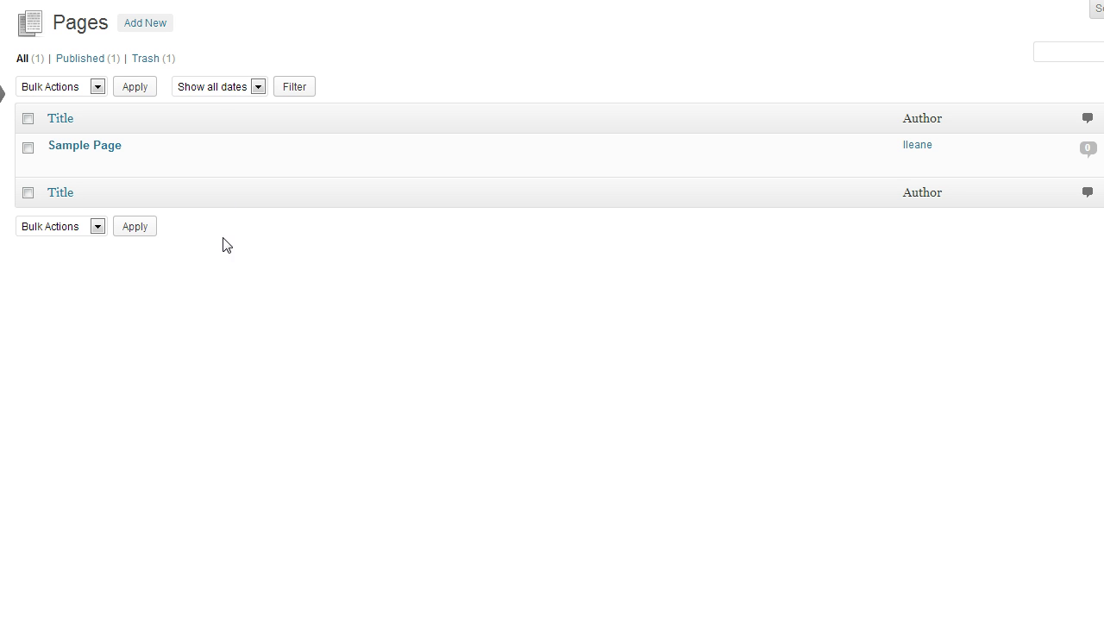
- Create a new page titled 'Thank You' and save it as a draft
{"action": "left_click", "coordinate": [152, 27]}
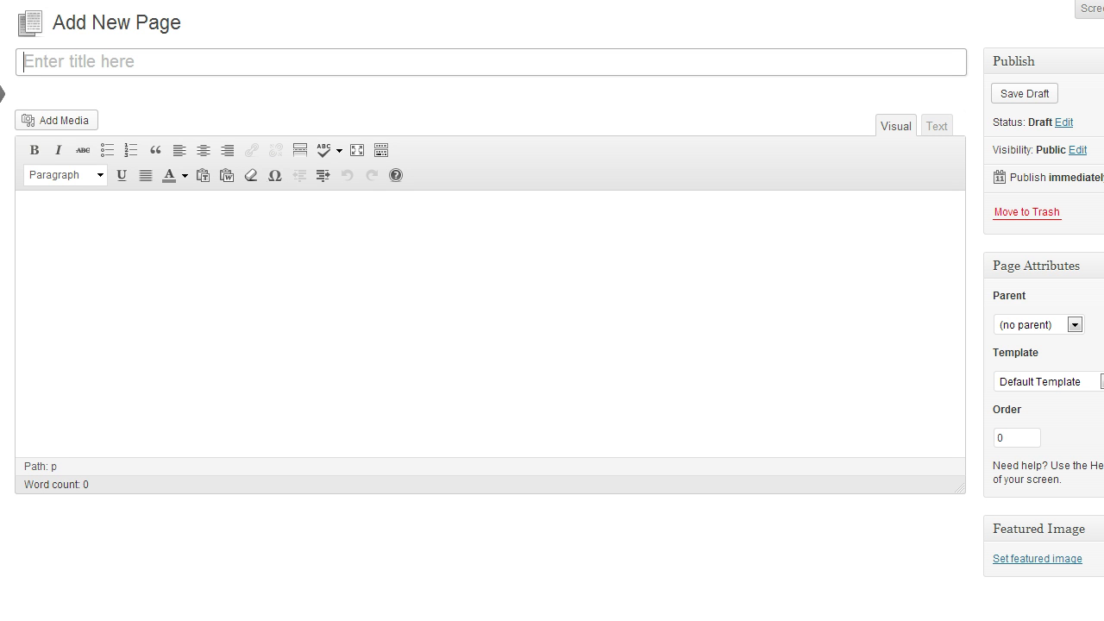
{"action": "type", "text": "Thank You"}
{"action": "key", "text": "Tab"}
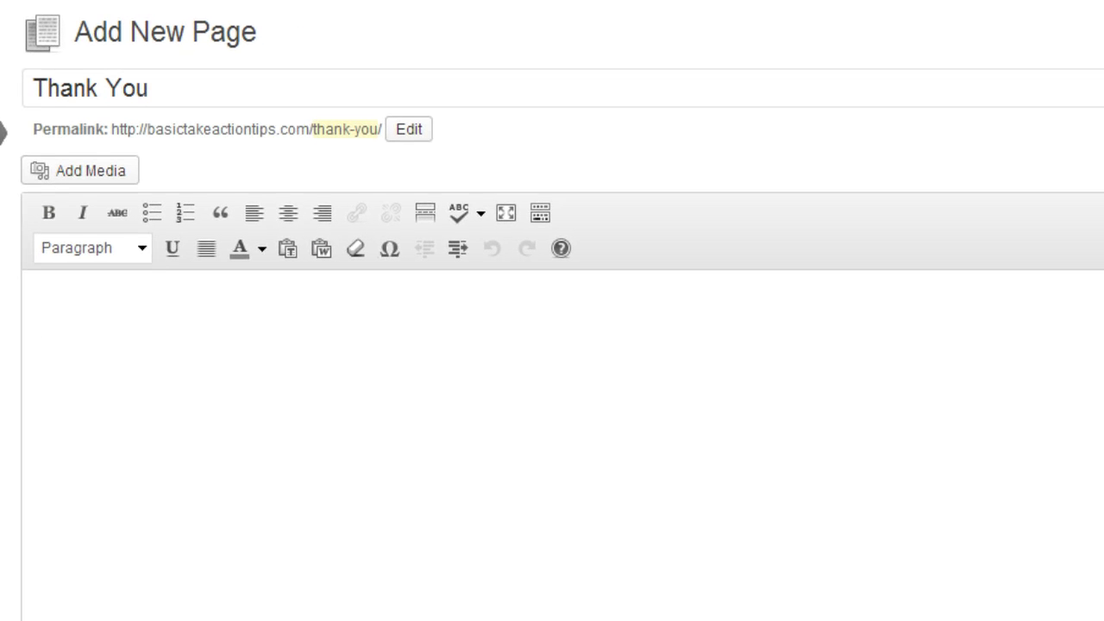
{"action": "left_click", "coordinate": [1022, 95]}
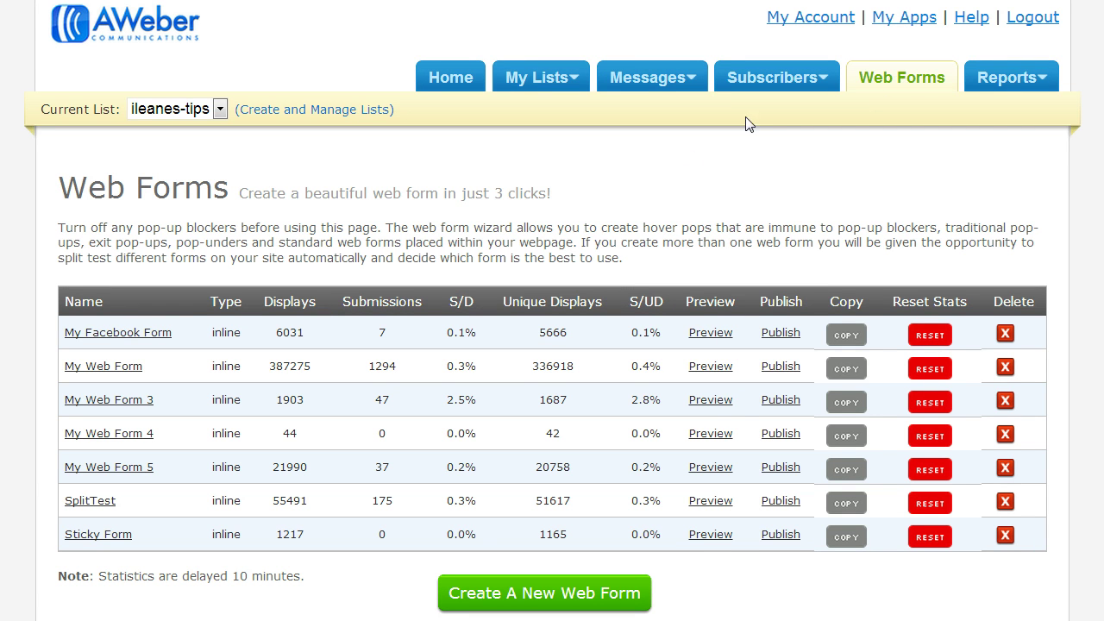
- Start a new web form from the Basic template and advance to the Settings step (My Web Form 6)
{"action": "left_click", "coordinate": [493, 600]}
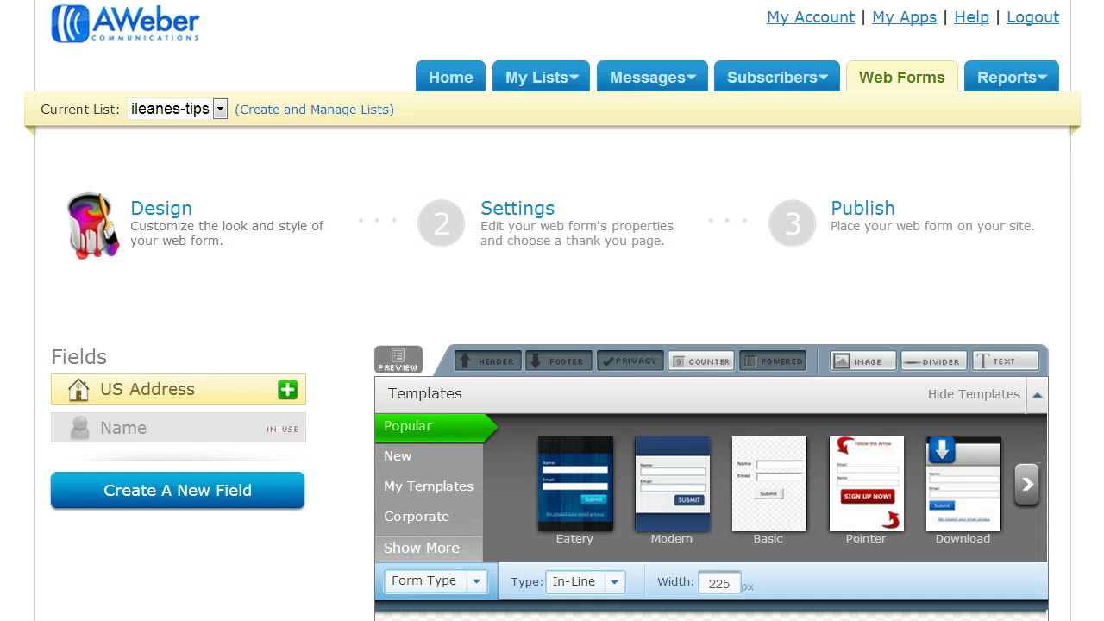
{"action": "left_click", "coordinate": [778, 519]}
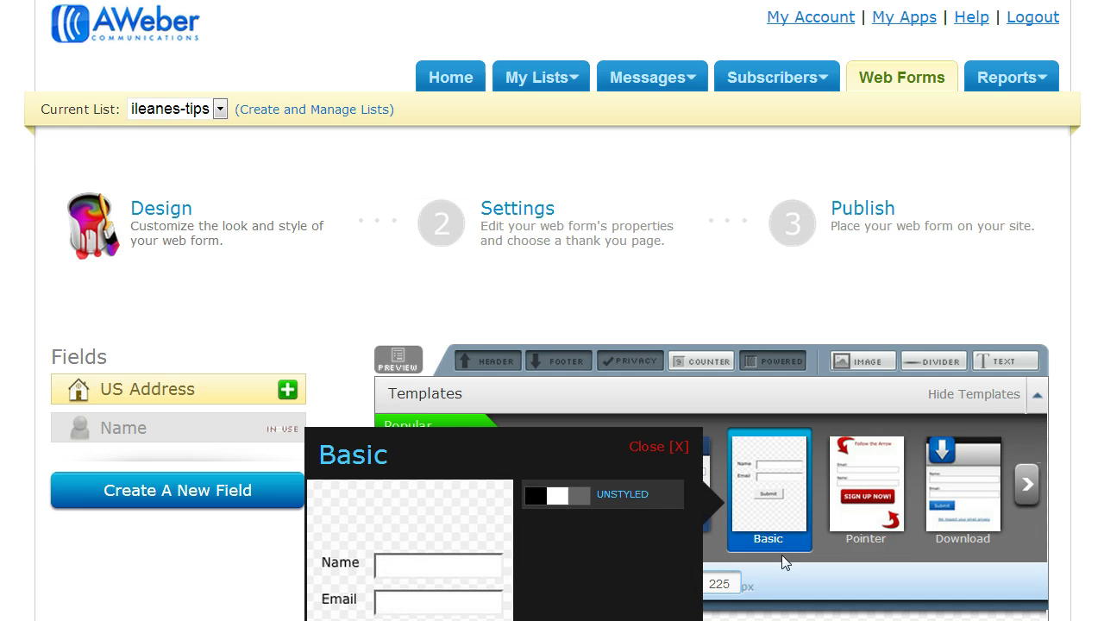
{"action": "scroll", "coordinate": [918, 509], "scroll_direction": "down", "scroll_amount": 2}
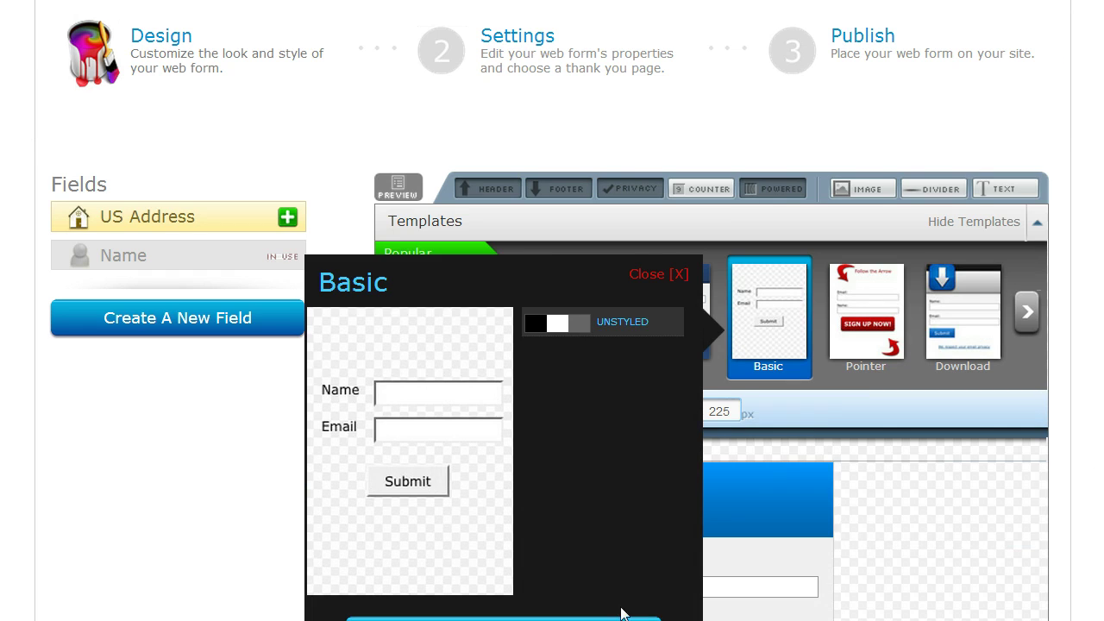
{"action": "scroll", "coordinate": [1102, 435], "scroll_direction": "down", "scroll_amount": 3}
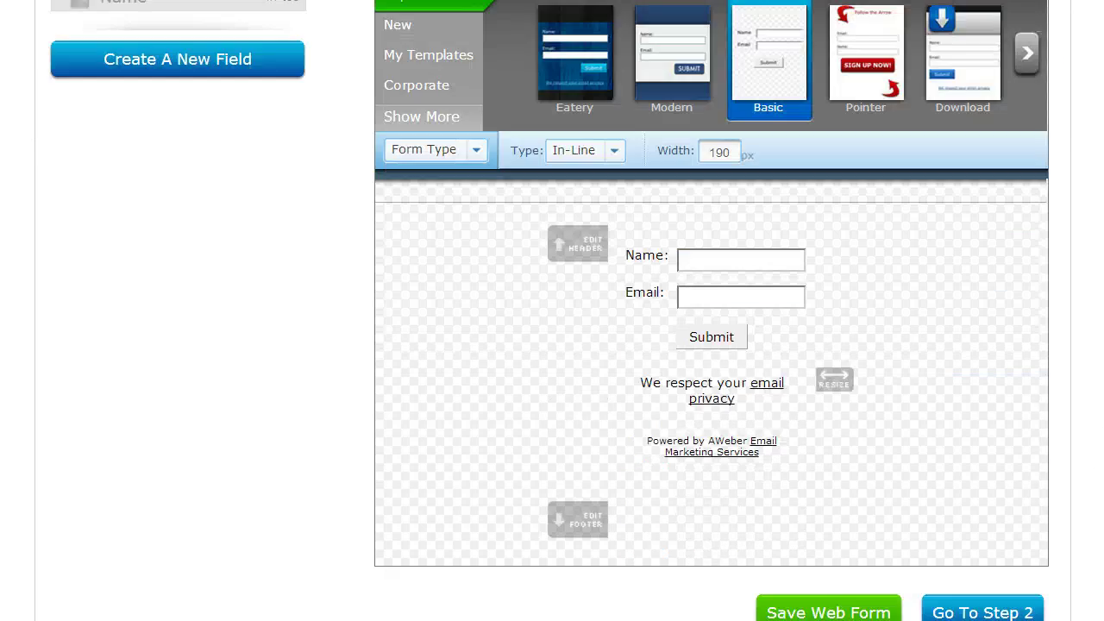
{"action": "left_click", "coordinate": [988, 446]}
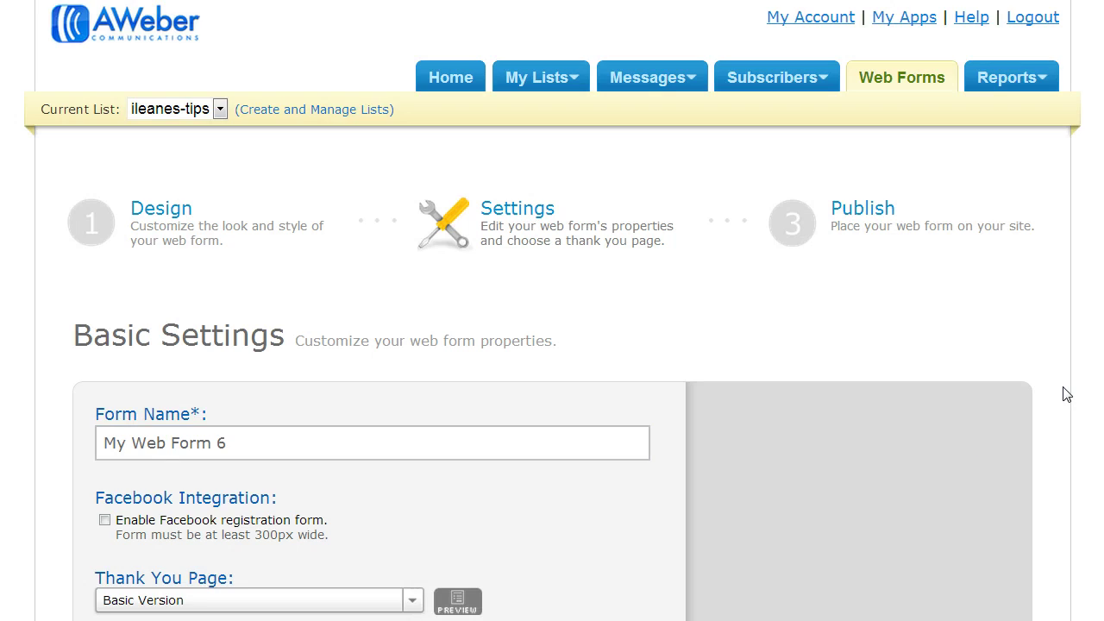
{"action": "scroll", "coordinate": [1064, 397], "scroll_direction": "down", "scroll_amount": 2}
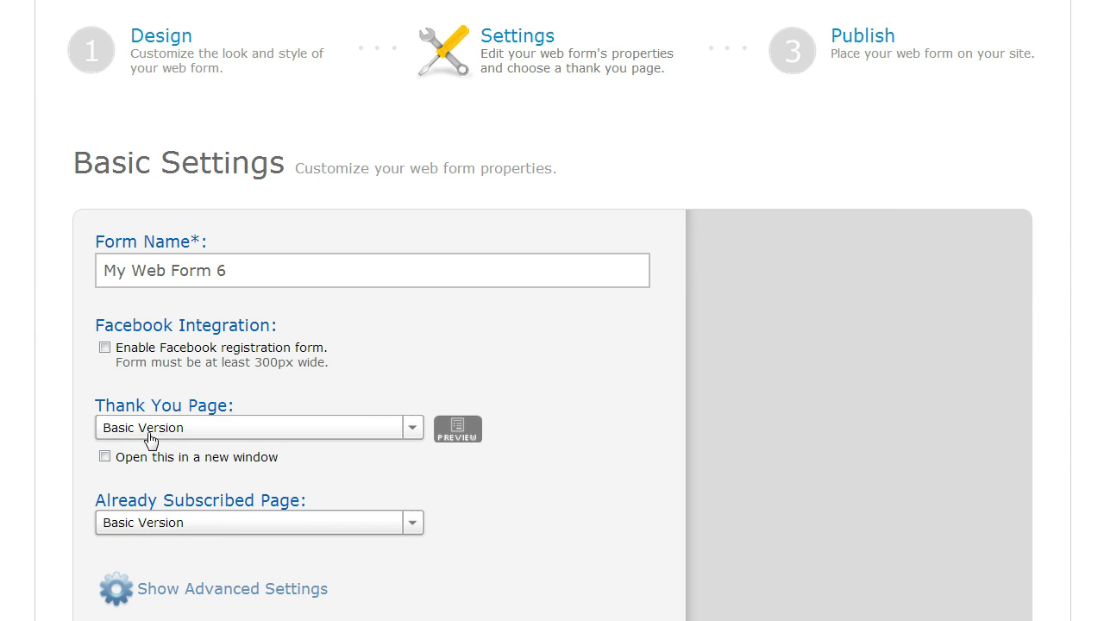
- Preview the default thank-you page and copy its 'You're Almost Done - Activate Your Subscription!' text
{"action": "left_click", "coordinate": [457, 431]}
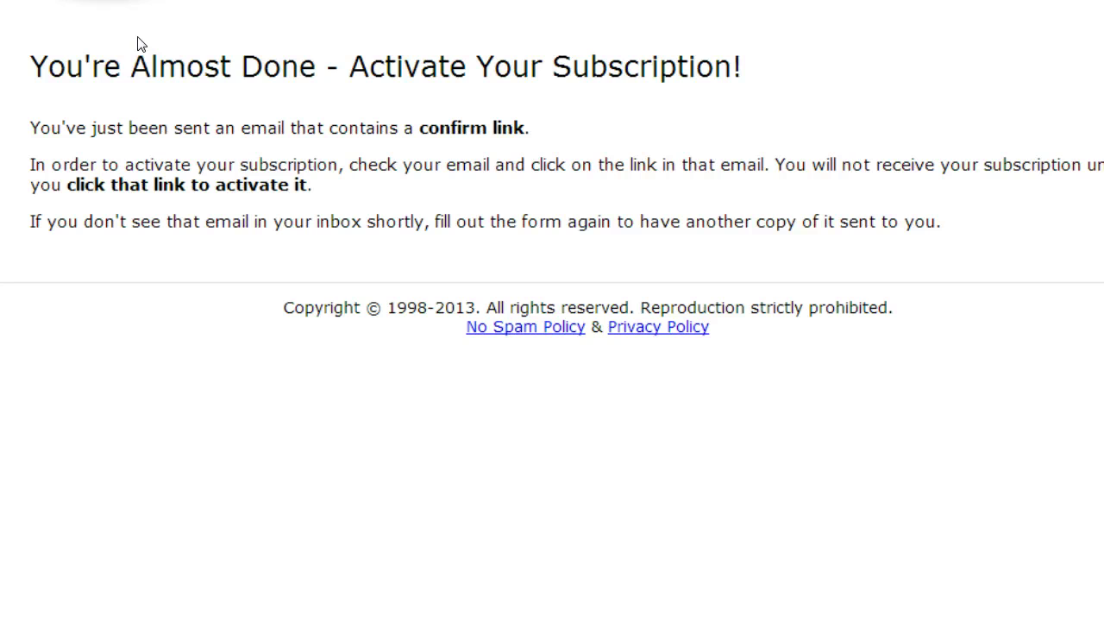
{"action": "left_click_drag", "start_coordinate": [33, 67], "coordinate": [962, 341]}
{"action": "key", "text": "ctrl+c"}
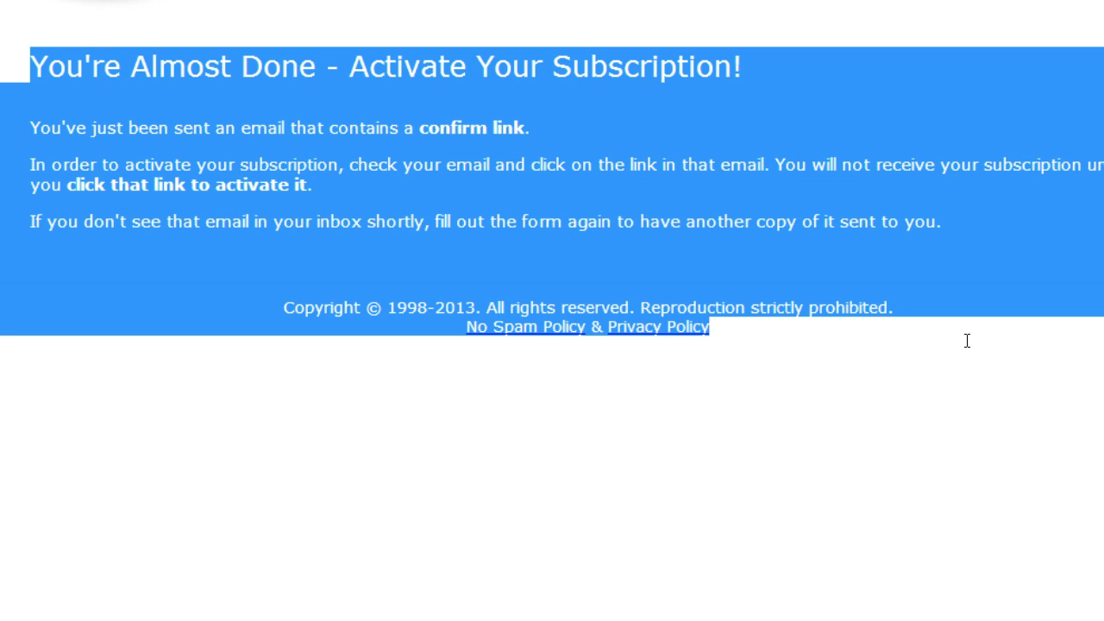
{"action": "right_click", "coordinate": [1014, 234]}
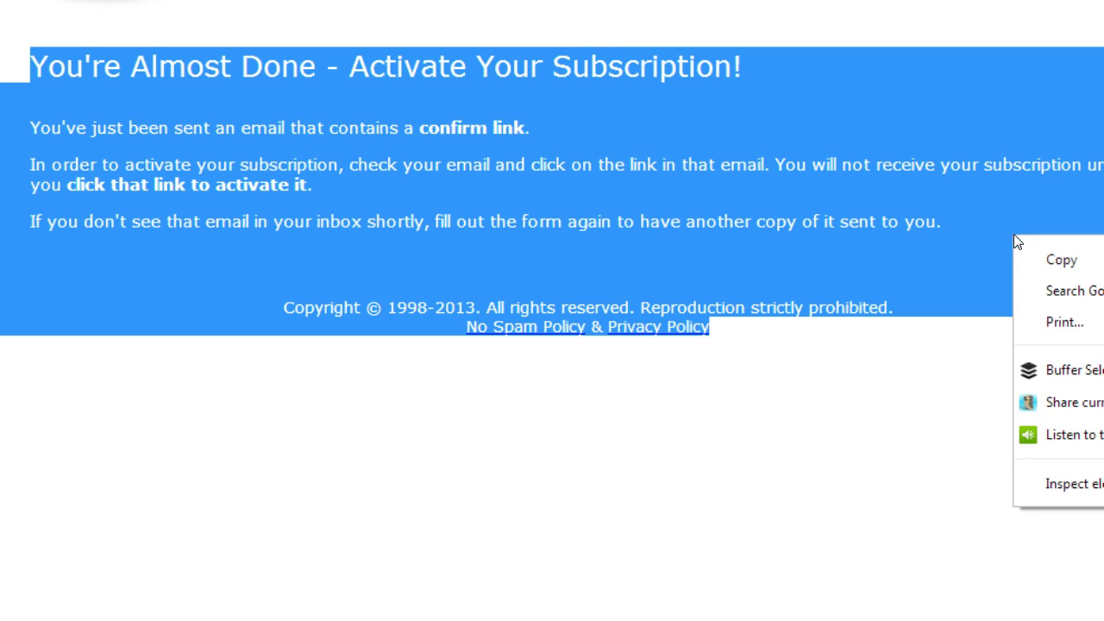
{"action": "left_click", "coordinate": [1060, 260]}
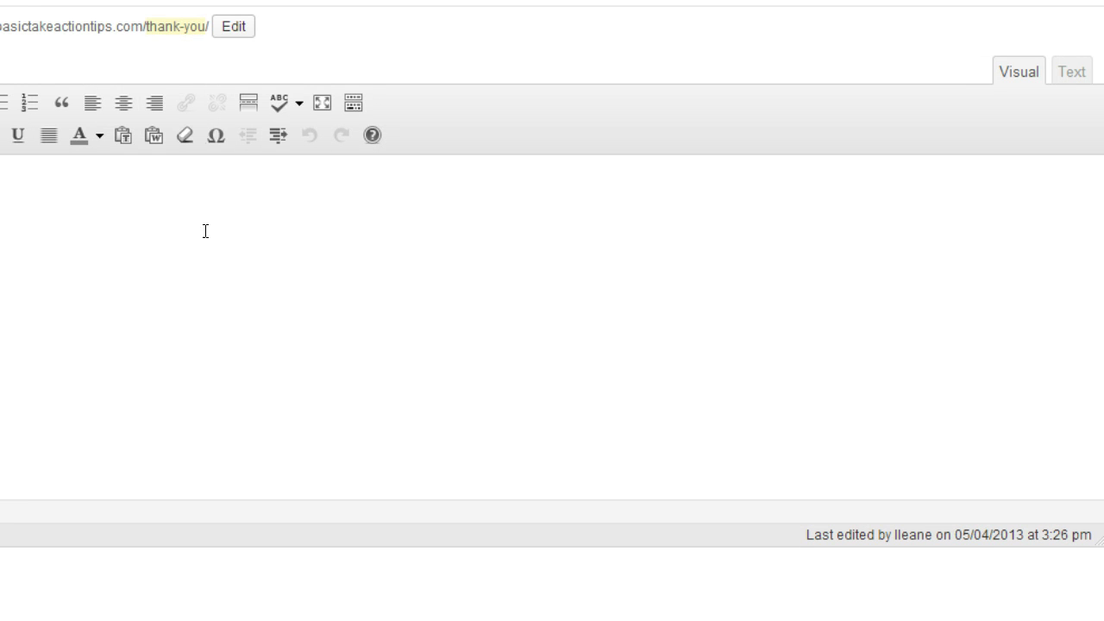
- Paste the AWeber activation message into the Thank You page body in Text mode, then save the draft
{"action": "left_click", "coordinate": [206, 231]}
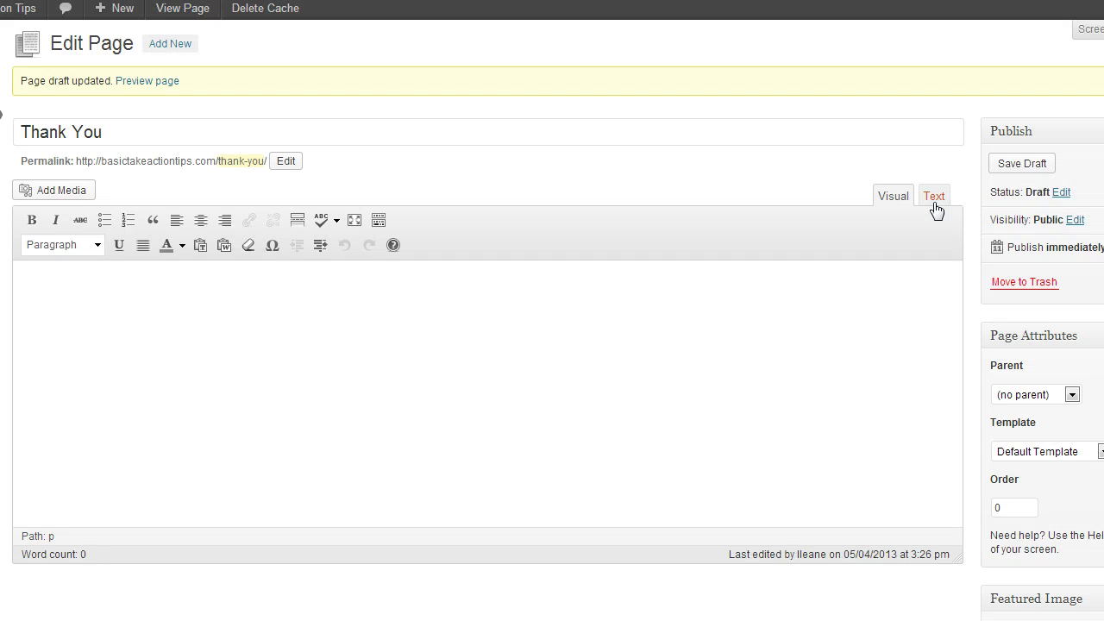
{"action": "left_click", "coordinate": [934, 198]}
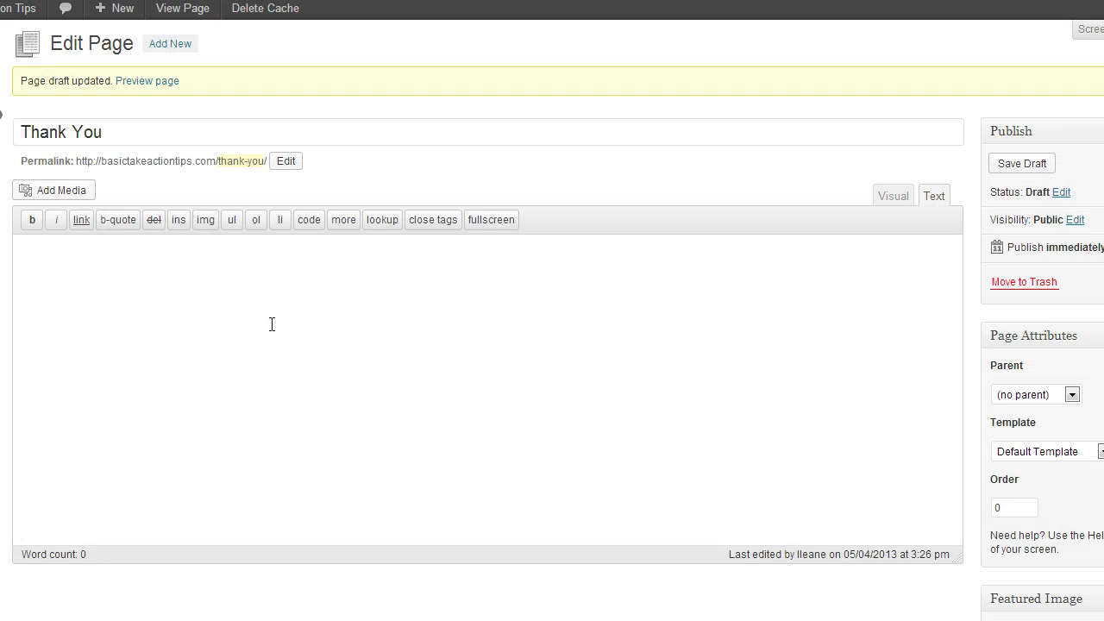
{"action": "right_click", "coordinate": [71, 255]}
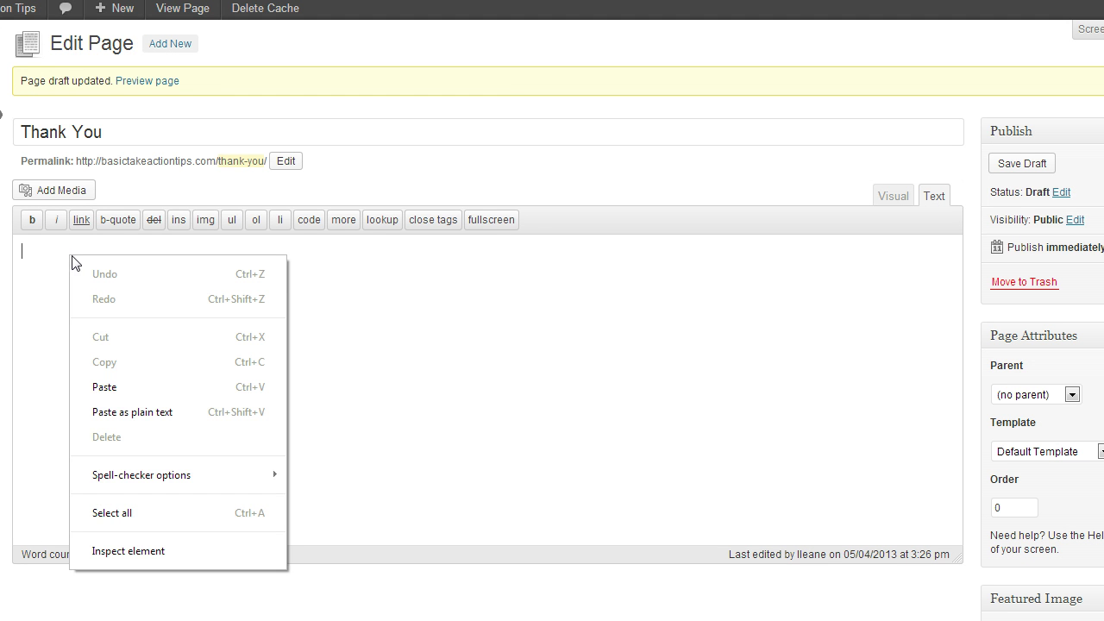
{"action": "left_click", "coordinate": [113, 386]}
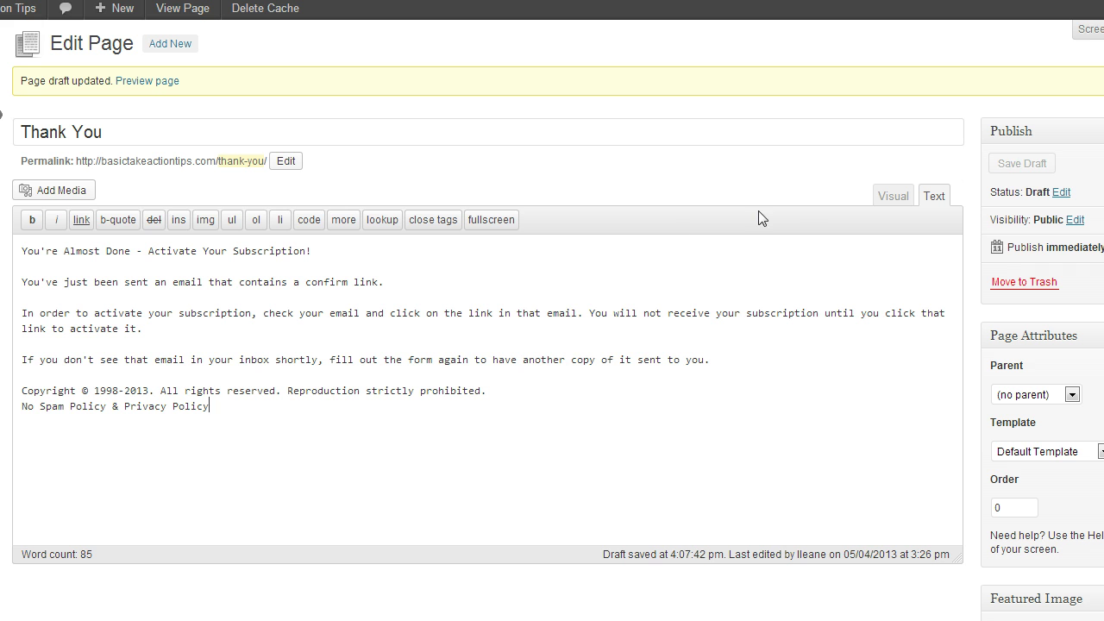
{"action": "left_click", "coordinate": [892, 196]}
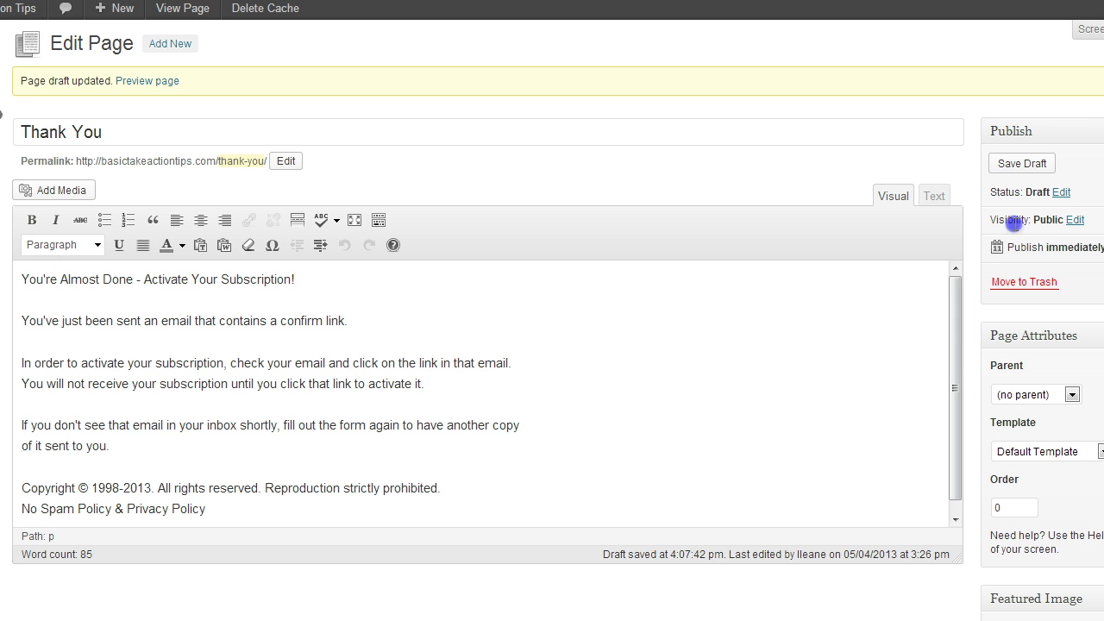
{"action": "left_click", "coordinate": [1020, 164]}
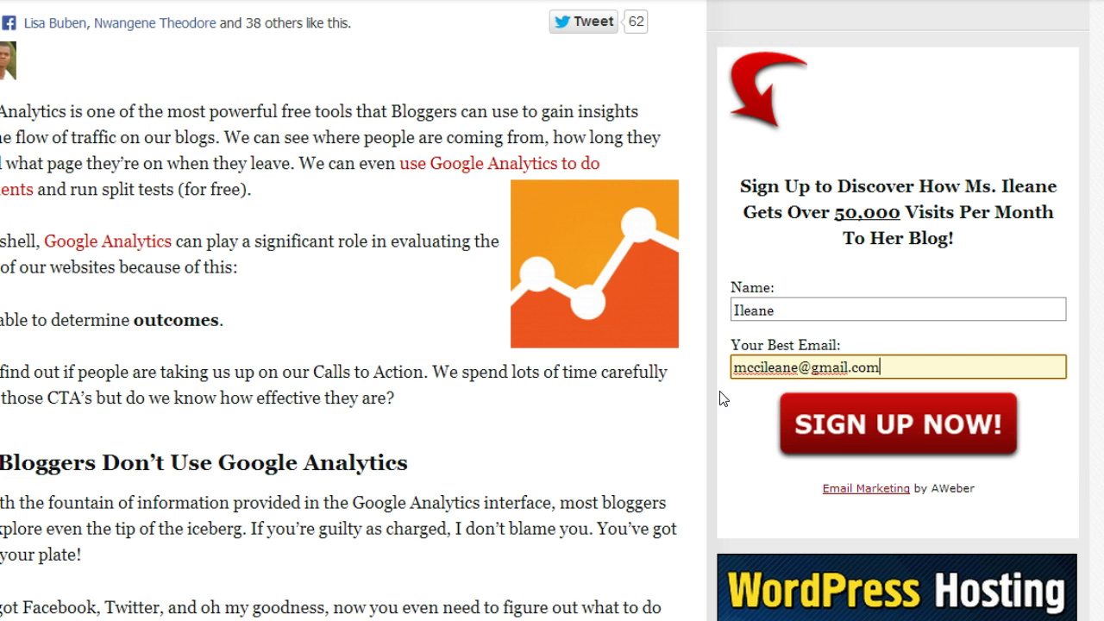
- Submit the sidebar SIGN UP NOW form to reach the 'Thank You For Subscribing!' page
{"action": "left_click", "coordinate": [853, 423]}
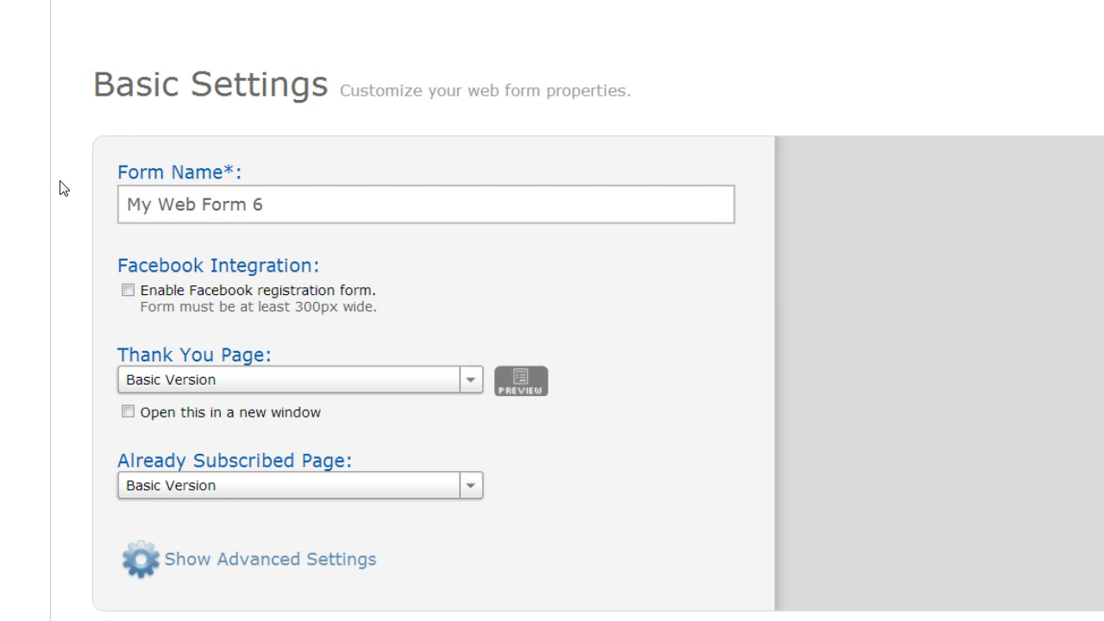
{"action": "left_click", "coordinate": [155, 205]}
{"action": "left_click", "coordinate": [471, 386]}
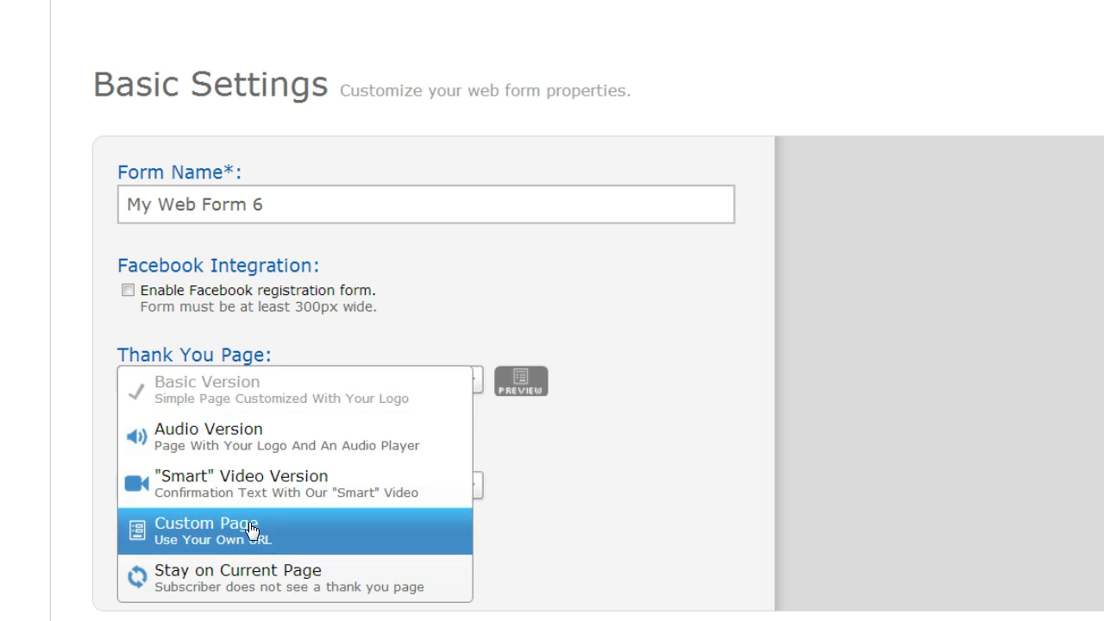
{"action": "left_click", "coordinate": [273, 536]}
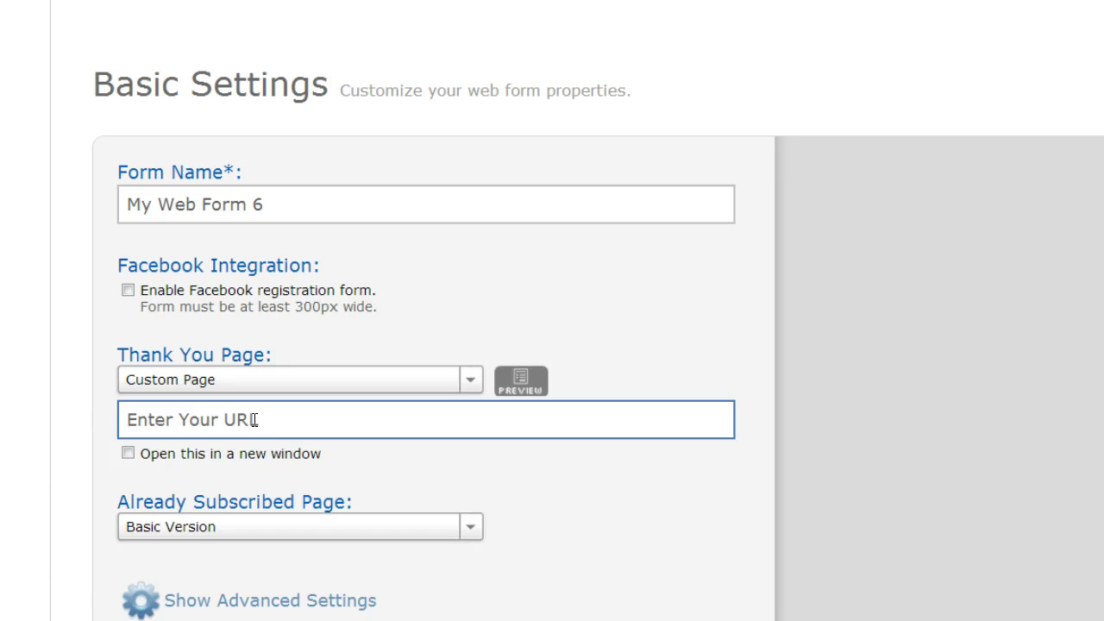
{"action": "left_click_drag", "start_coordinate": [192, 419], "coordinate": [131, 418]}
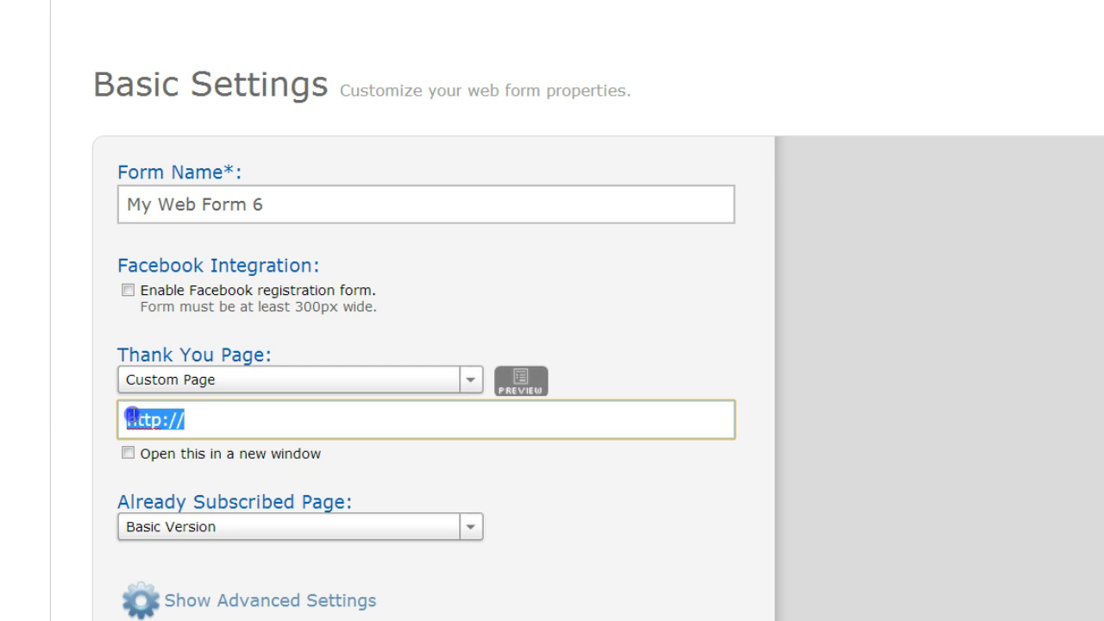
{"action": "type", "text": "http://basicblogtips.com/thank-you"}
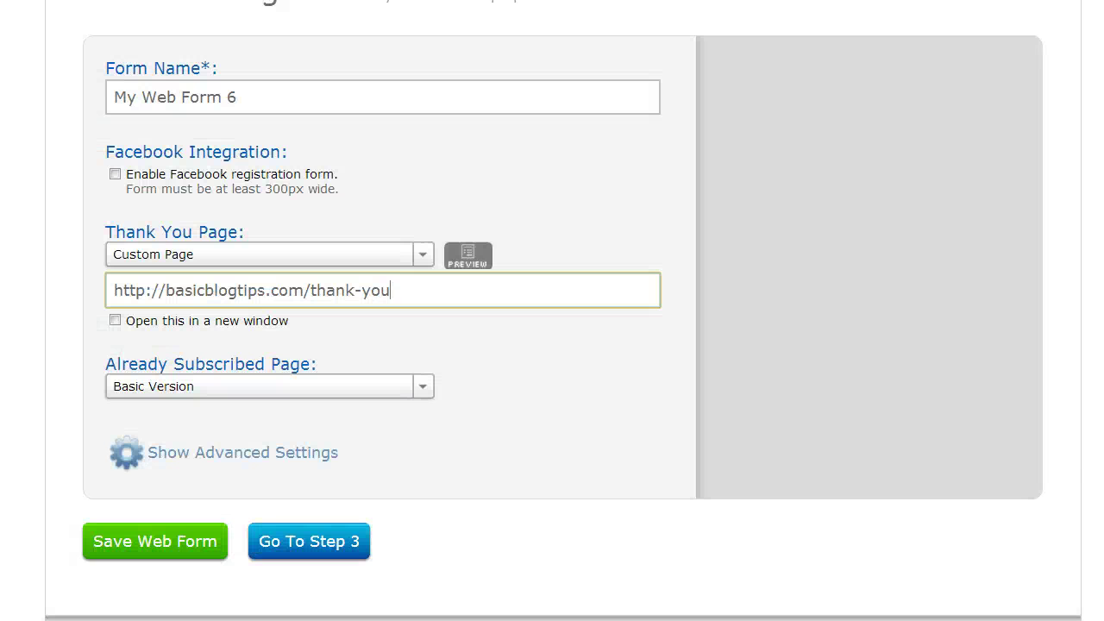
- Save the web form, choose I Will Install My Form, and copy the JavaScript snippet
{"action": "left_click", "coordinate": [148, 538]}
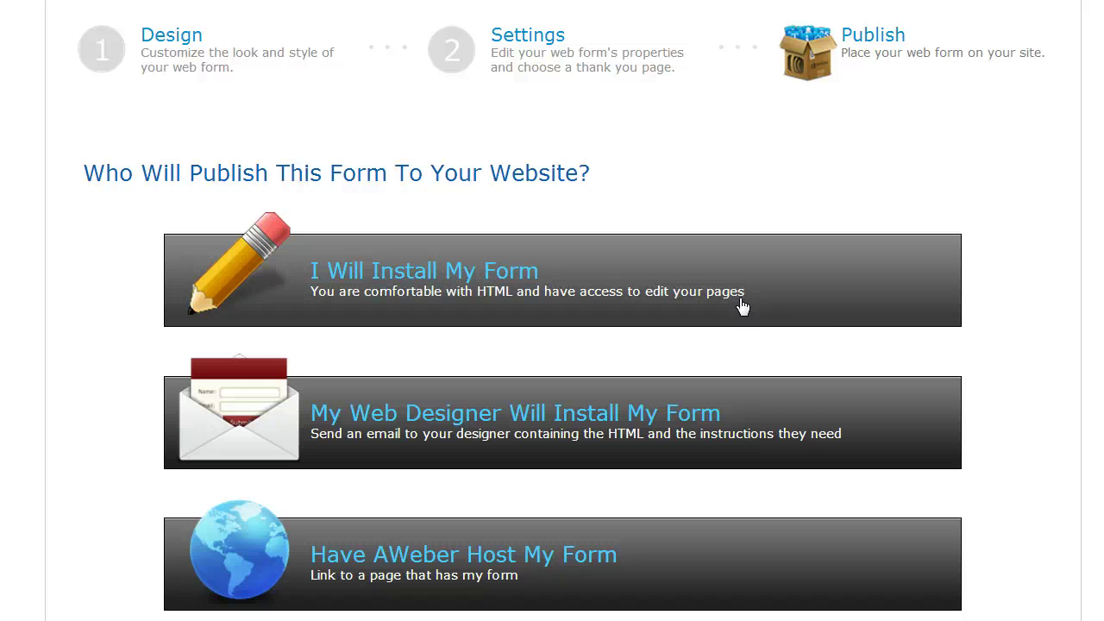
{"action": "left_click", "coordinate": [409, 277]}
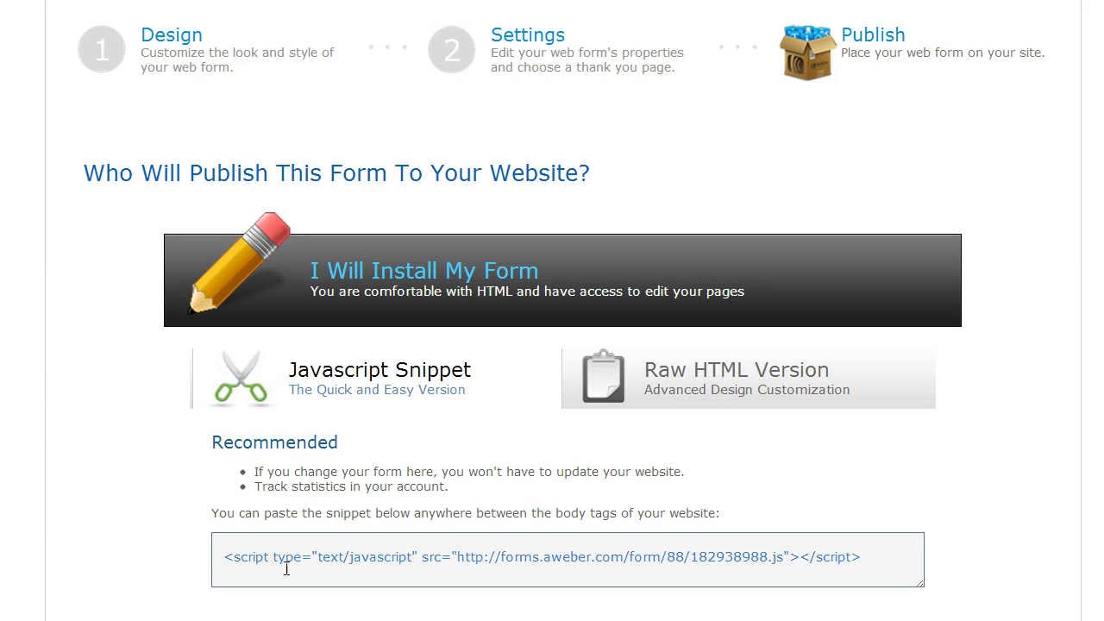
{"action": "left_click", "coordinate": [231, 556]}
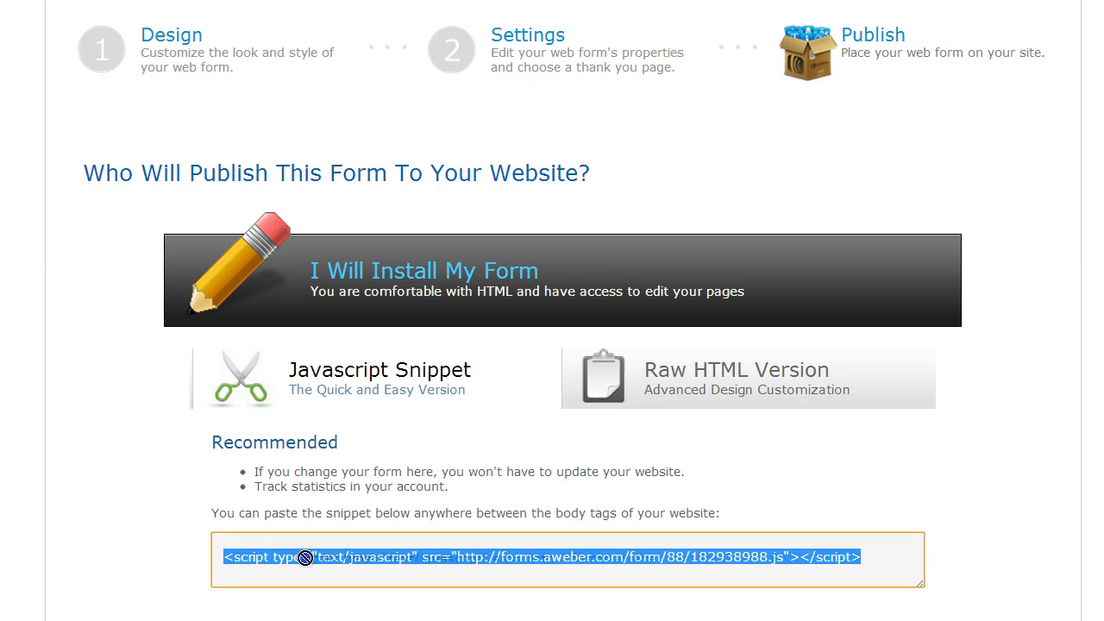
{"action": "right_click", "coordinate": [437, 561]}
{"action": "left_click", "coordinate": [465, 223]}
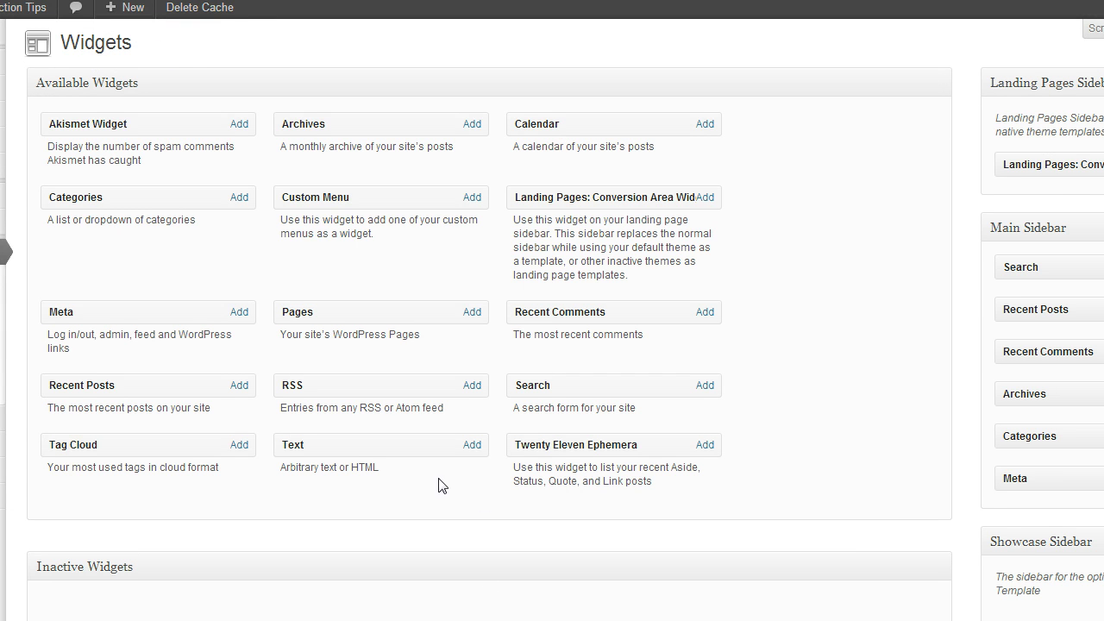
- Add a Text widget holding the AWeber script to the Main Sidebar at position 1
{"action": "left_click", "coordinate": [471, 445]}
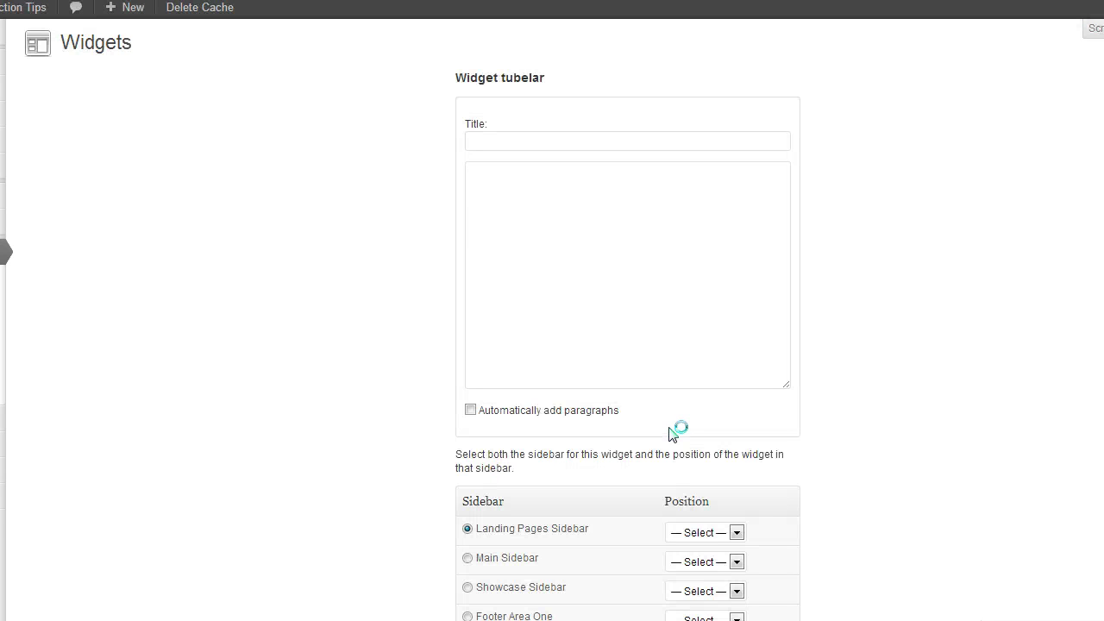
{"action": "left_click", "coordinate": [503, 187]}
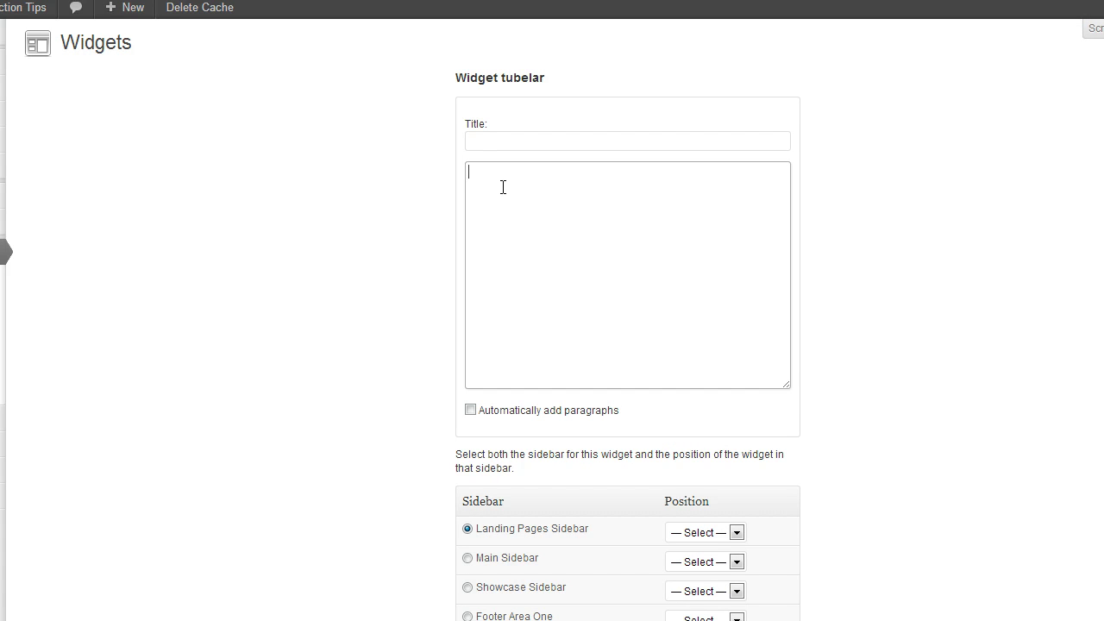
{"action": "key", "text": "ctrl+v"}
{"action": "scroll", "coordinate": [518, 203], "scroll_direction": "down", "scroll_amount": 3}
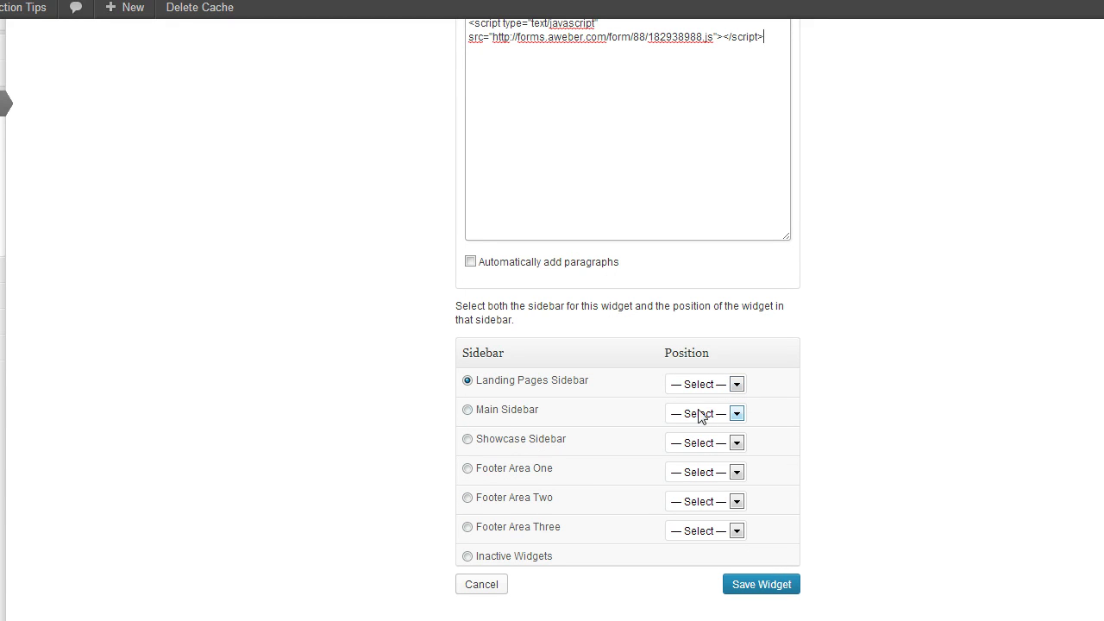
{"action": "left_click", "coordinate": [455, 416]}
{"action": "left_click", "coordinate": [737, 414]}
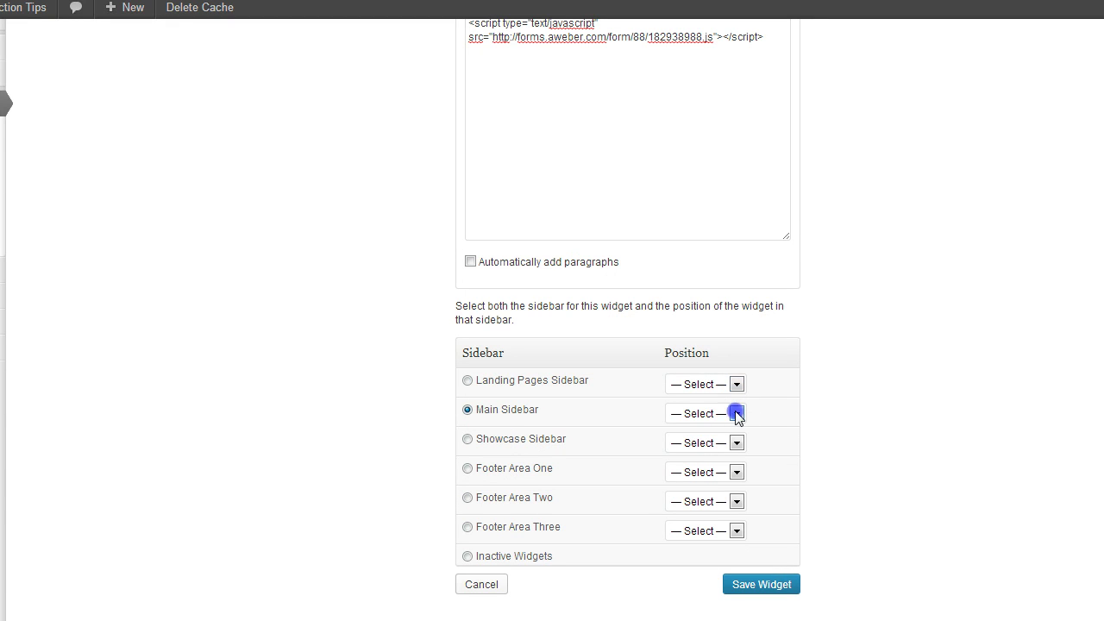
{"action": "left_click", "coordinate": [709, 446]}
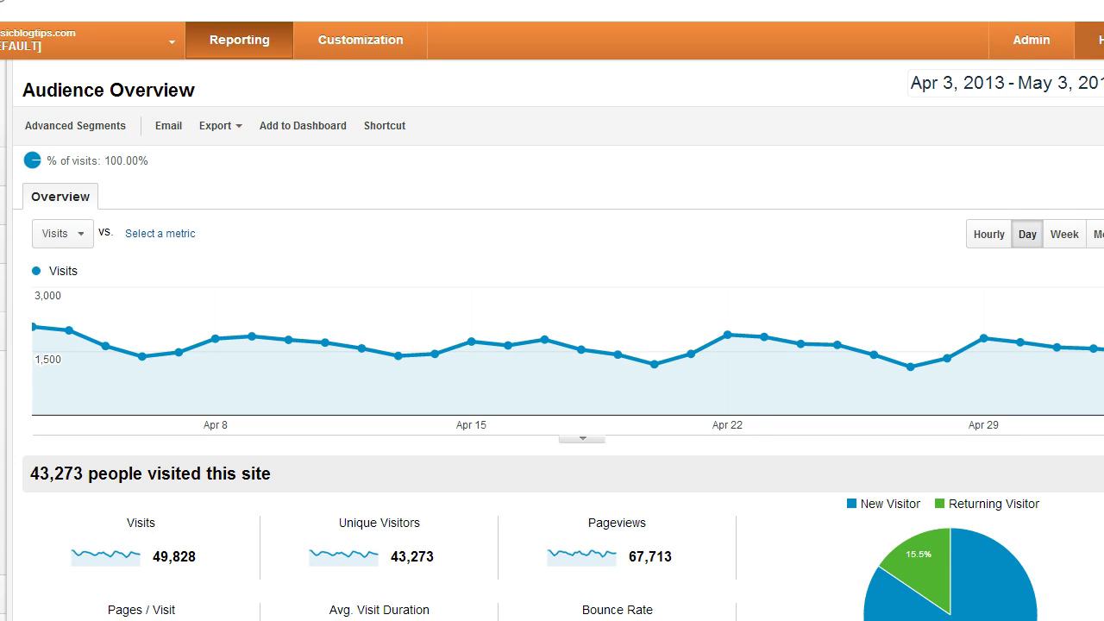
- Open the Thank You goal from the basicblogtips.com profile's Goals in Analytics Admin and review it
{"action": "left_click", "coordinate": [1031, 43]}
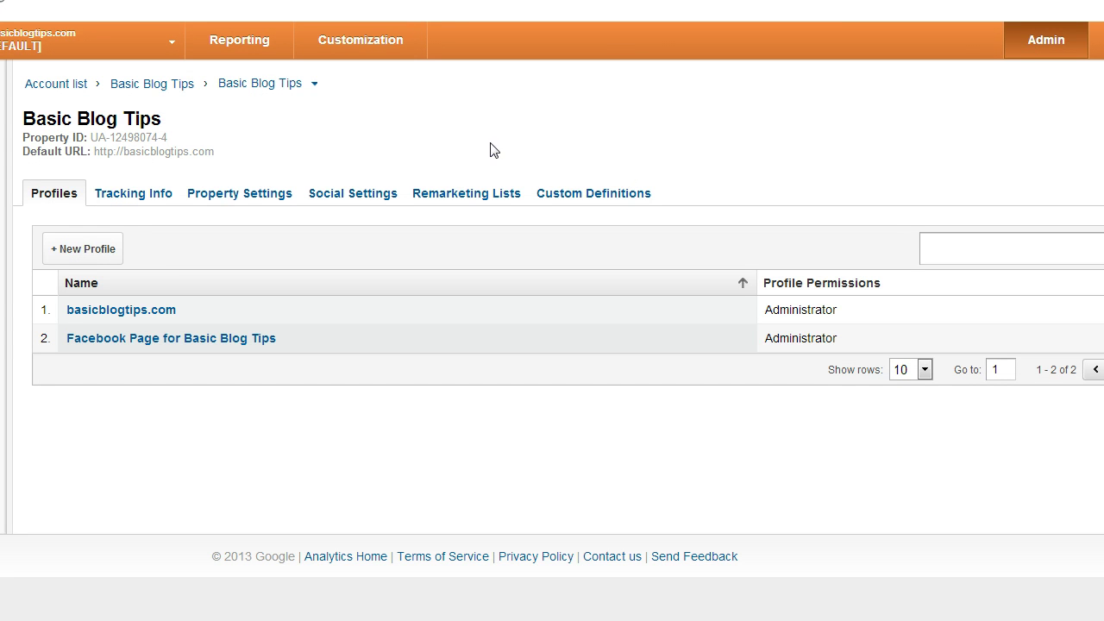
{"action": "left_click", "coordinate": [164, 92]}
{"action": "left_click", "coordinate": [157, 189]}
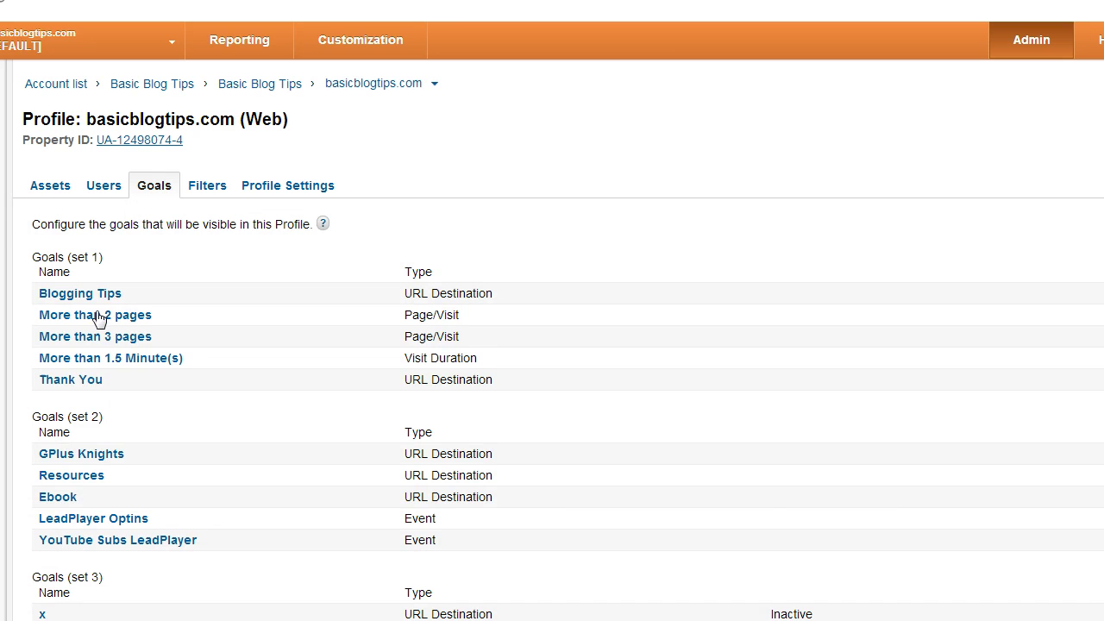
{"action": "left_click", "coordinate": [72, 380]}
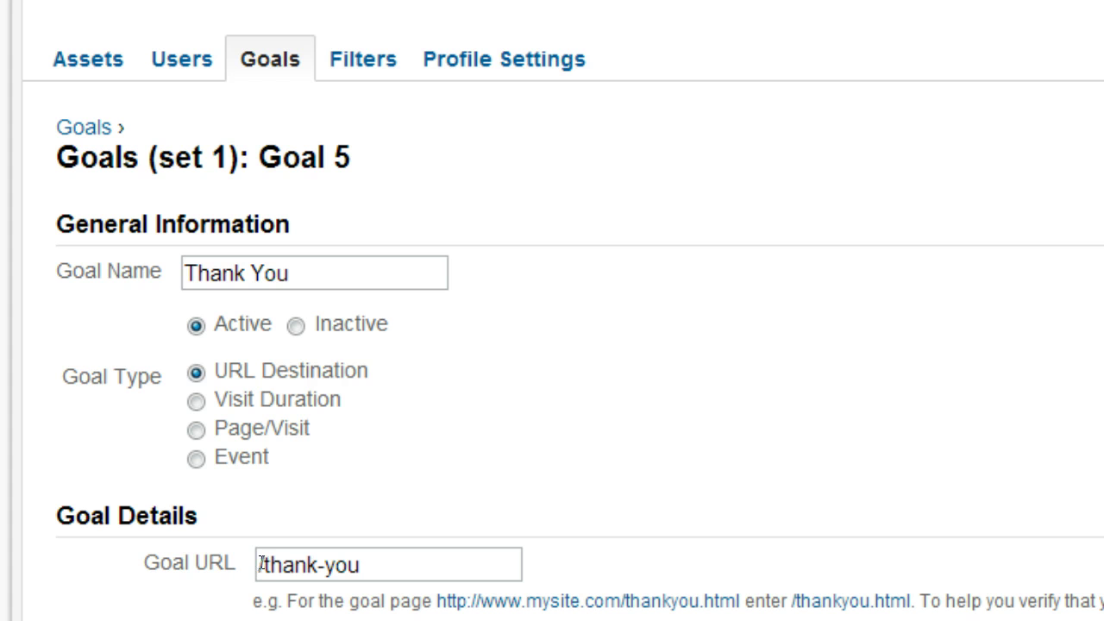
{"action": "left_click", "coordinate": [378, 565]}
{"action": "scroll", "coordinate": [1009, 345], "scroll_direction": "down", "scroll_amount": 2}
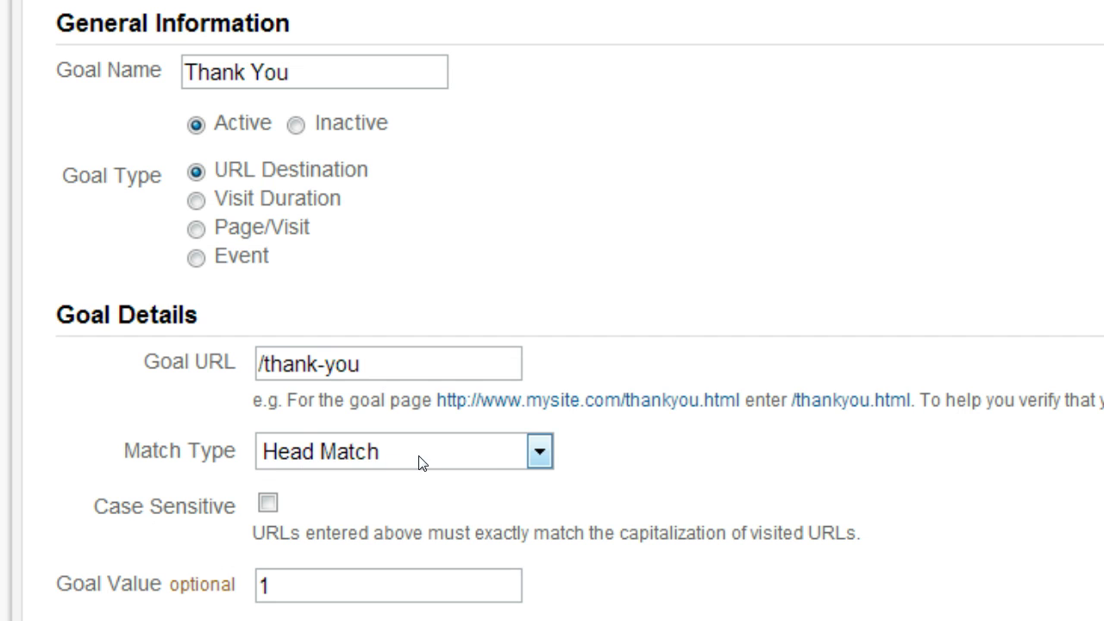
{"action": "scroll", "coordinate": [933, 151], "scroll_direction": "down", "scroll_amount": 2}
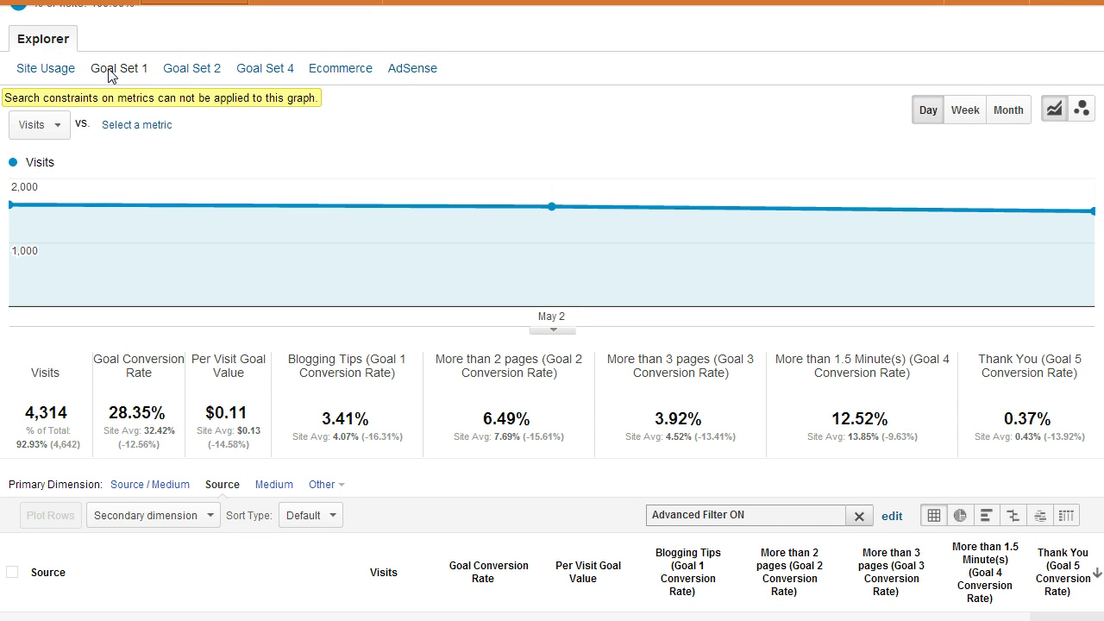
- Scroll down to the traffic-source table showing Goal Set 1 conversion rates, including the Thank You goal
{"action": "scroll", "coordinate": [298, 488], "scroll_direction": "down", "scroll_amount": 3}
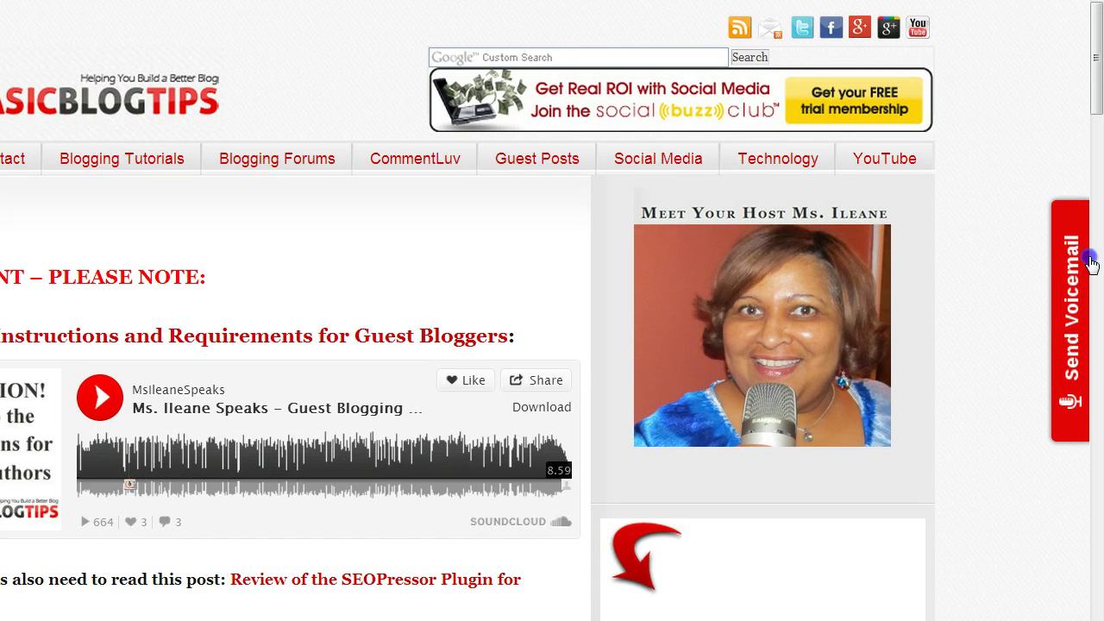
- Open the SpeakPipe voicemail recording popup from the Send Voicemail edge tab
{"action": "left_click", "coordinate": [1066, 355]}
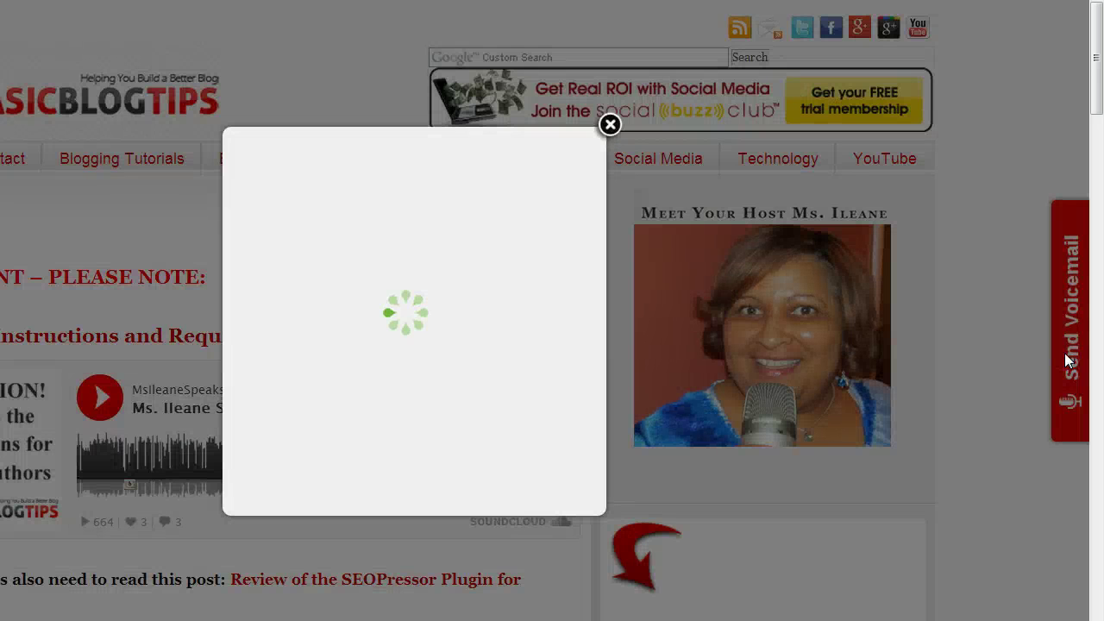